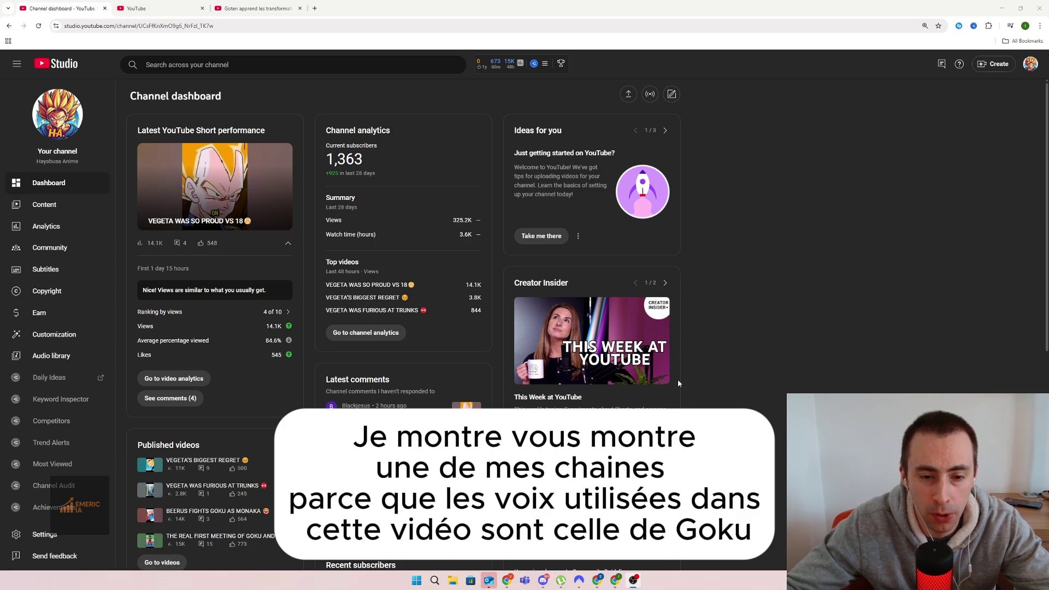
# - Review the channel's 28-day view analytics and the Shorts views requirement in its monetization eligibility
pyautogui.click(63, 236)
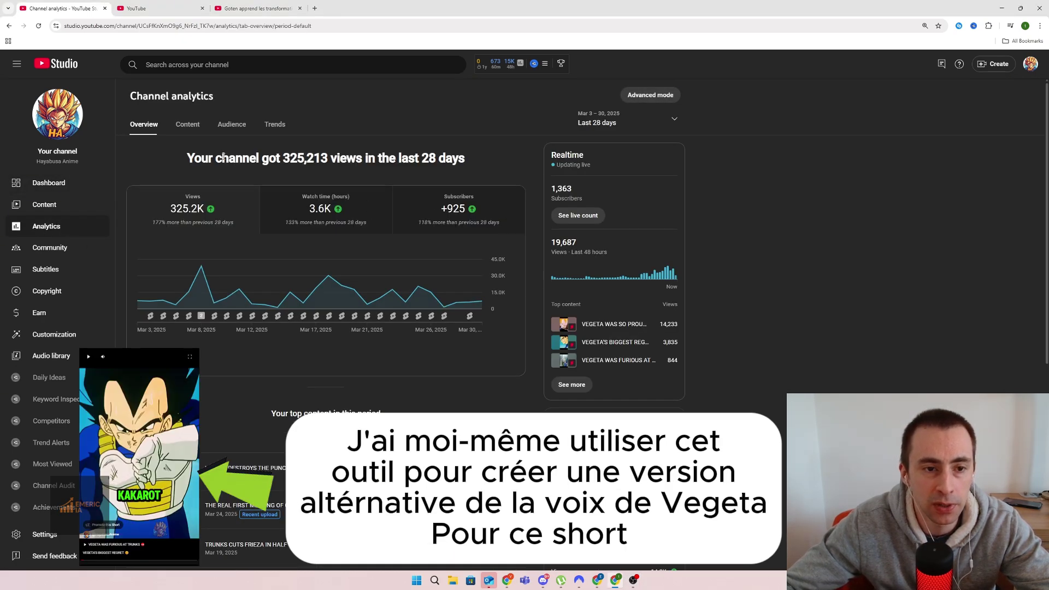
pyautogui.moveTo(186, 158); pyautogui.dragTo(479, 155)
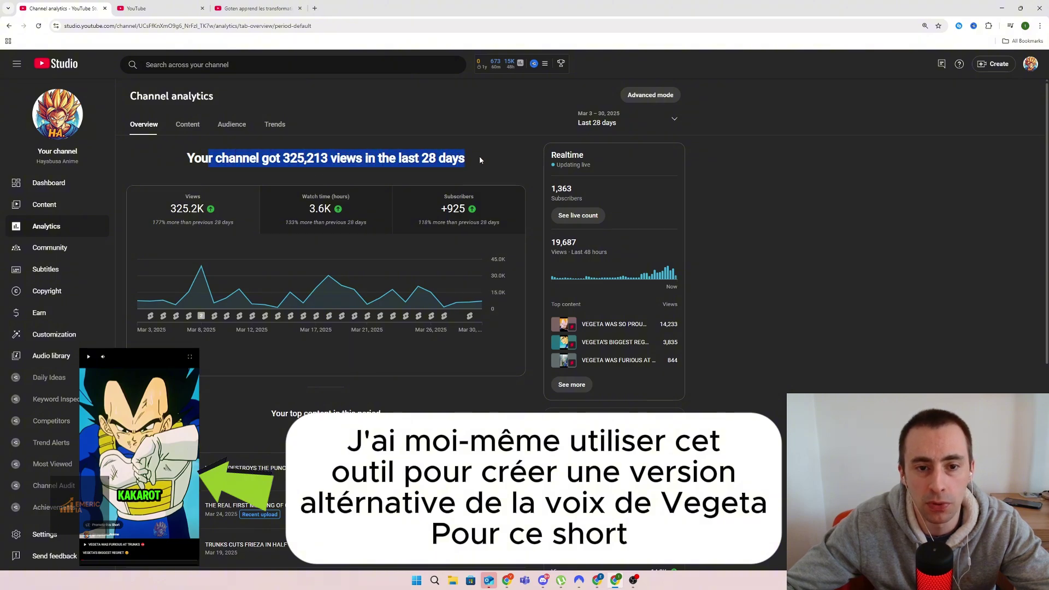
pyautogui.click(479, 156)
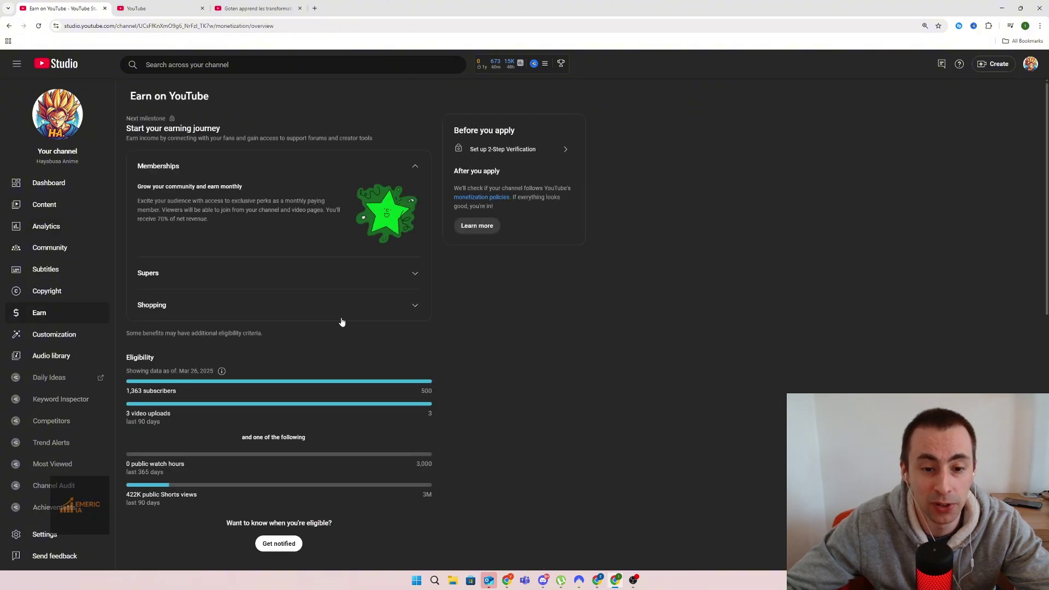
pyautogui.scroll(-9, 292, 292)
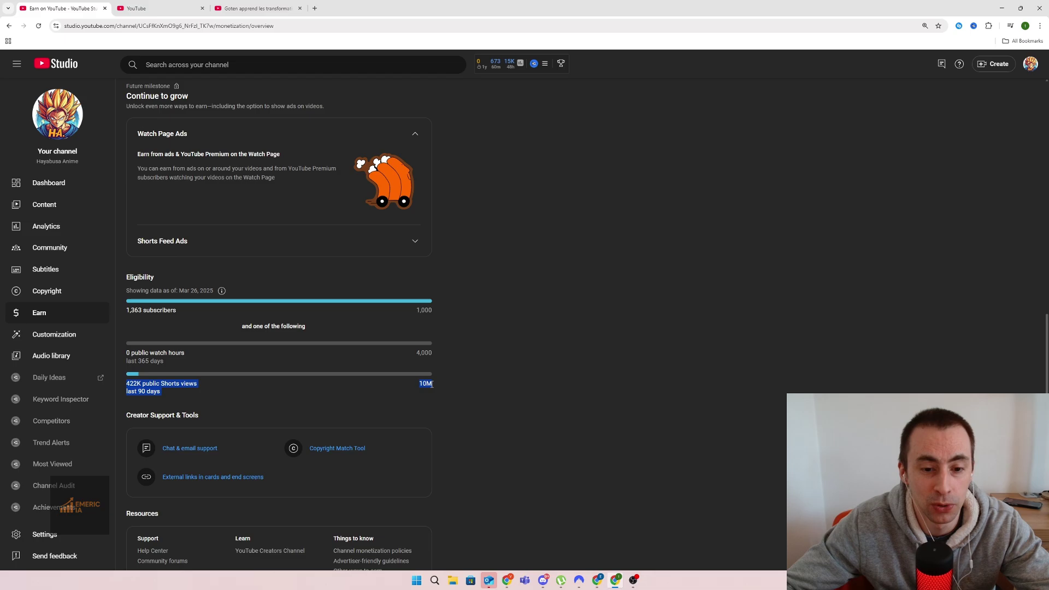
pyautogui.tripleClick(429, 384)
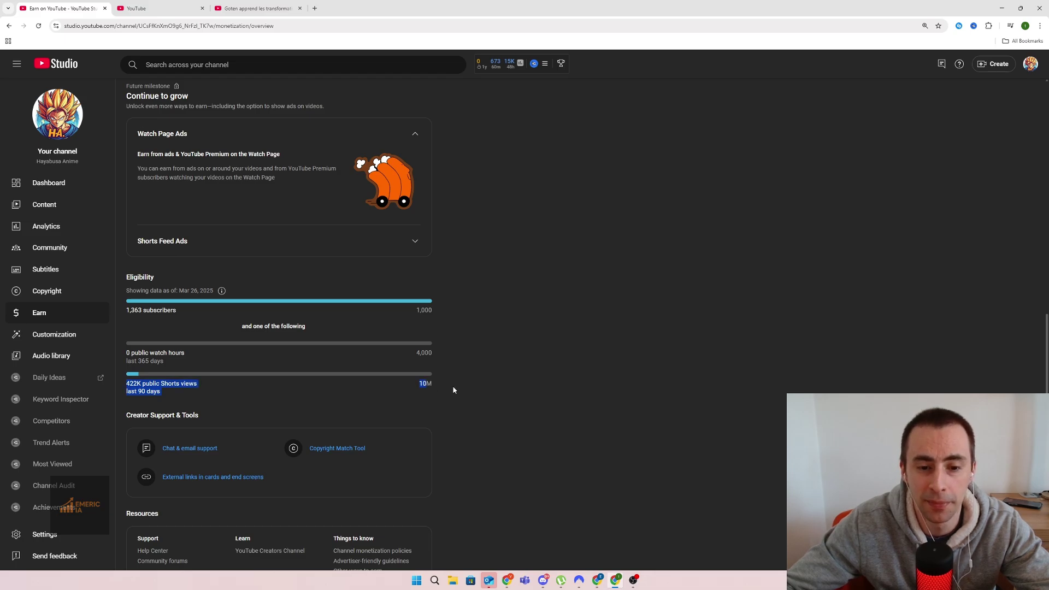
pyautogui.moveTo(126, 384); pyautogui.dragTo(135, 384)
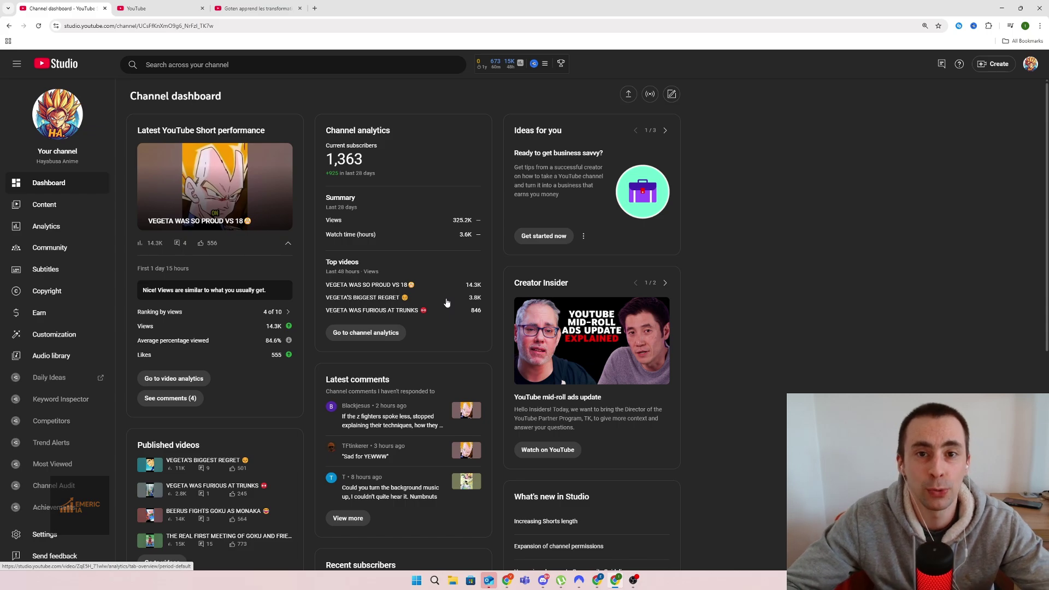
# - Switch to the Short about Goten learning transformations with Goku, play part of it and pause it
pyautogui.hotkey('ctrl', '3')
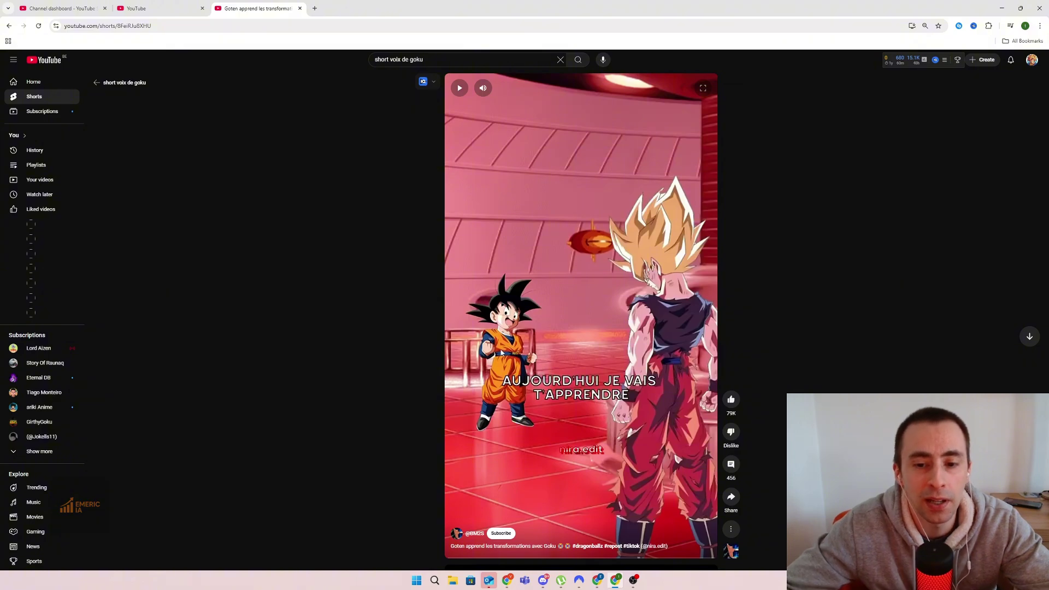
pyautogui.click(611, 258)
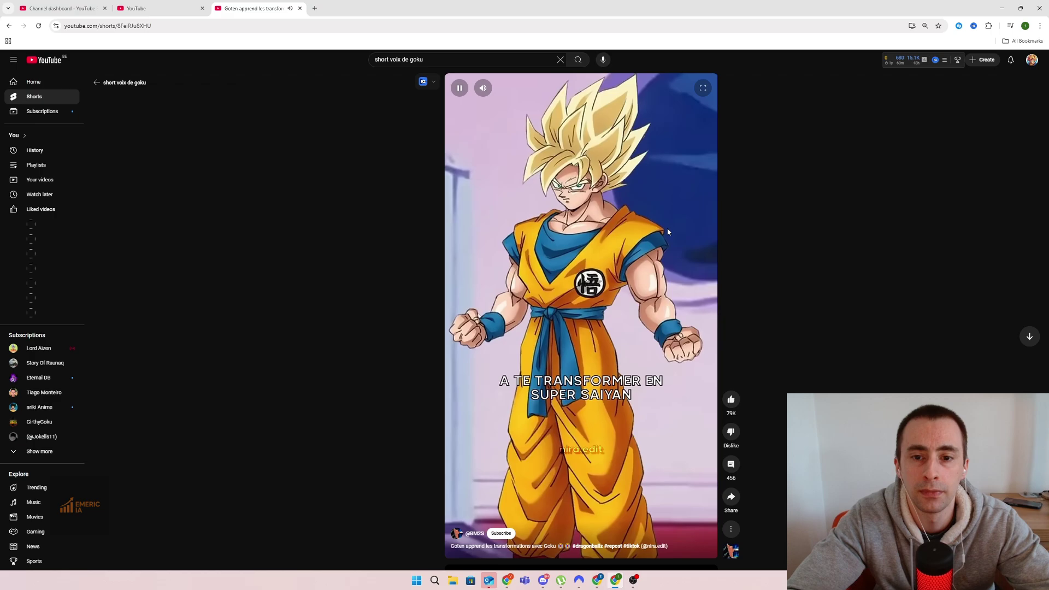
pyautogui.click(581, 280)
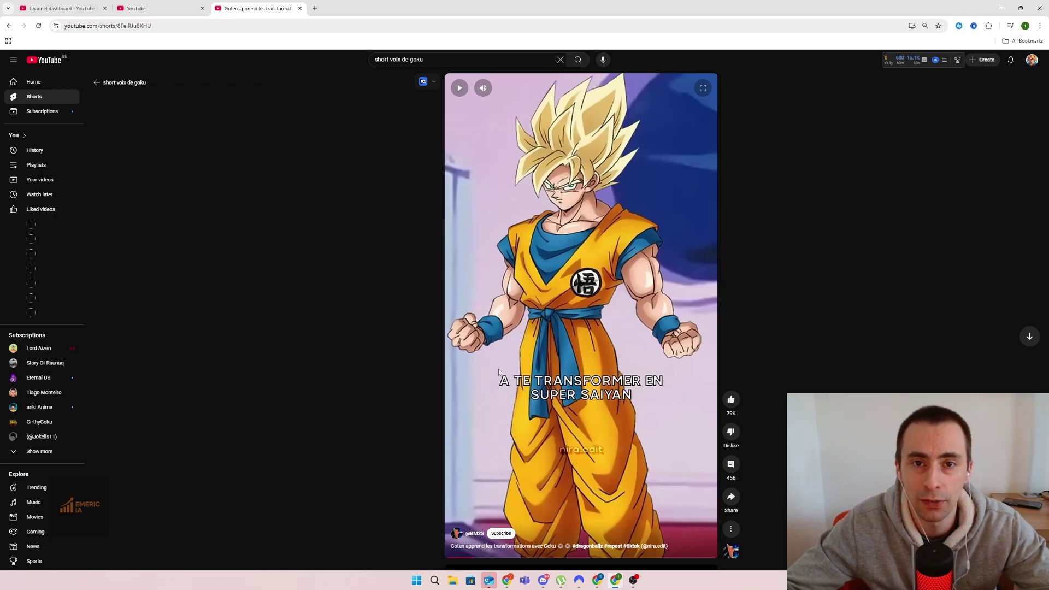
# - Switch to ElevenLabs and start a new Instant Voice Clone
pyautogui.click(506, 541)
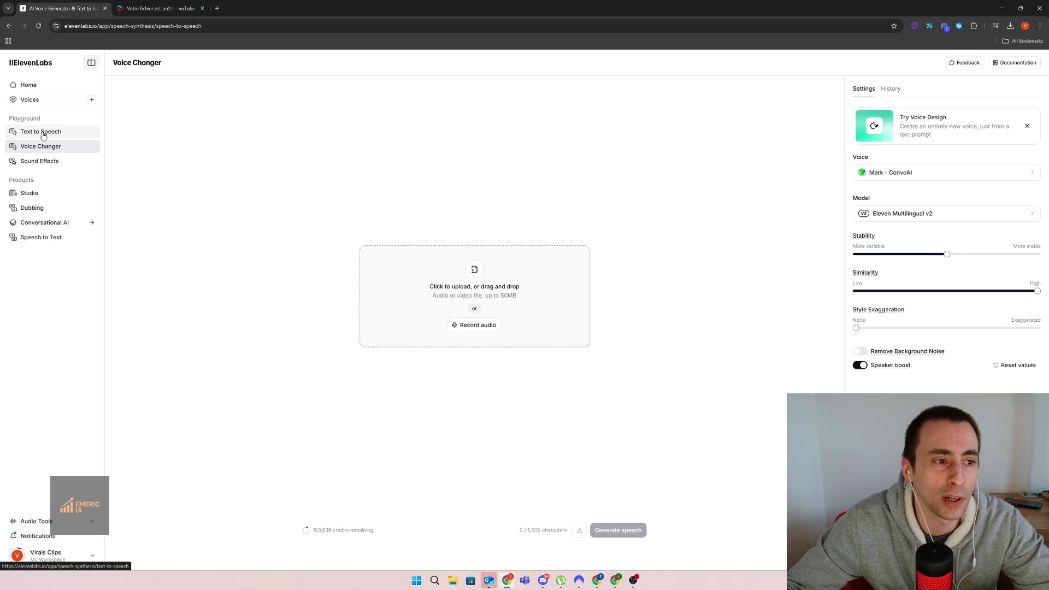
pyautogui.click(38, 100)
pyautogui.click(34, 86)
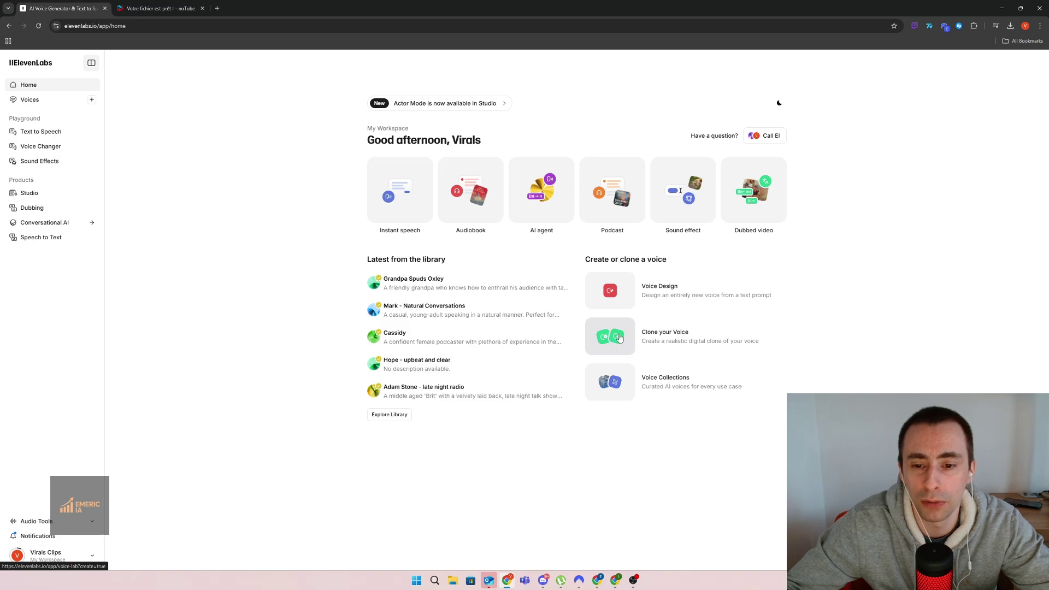
pyautogui.click(662, 340)
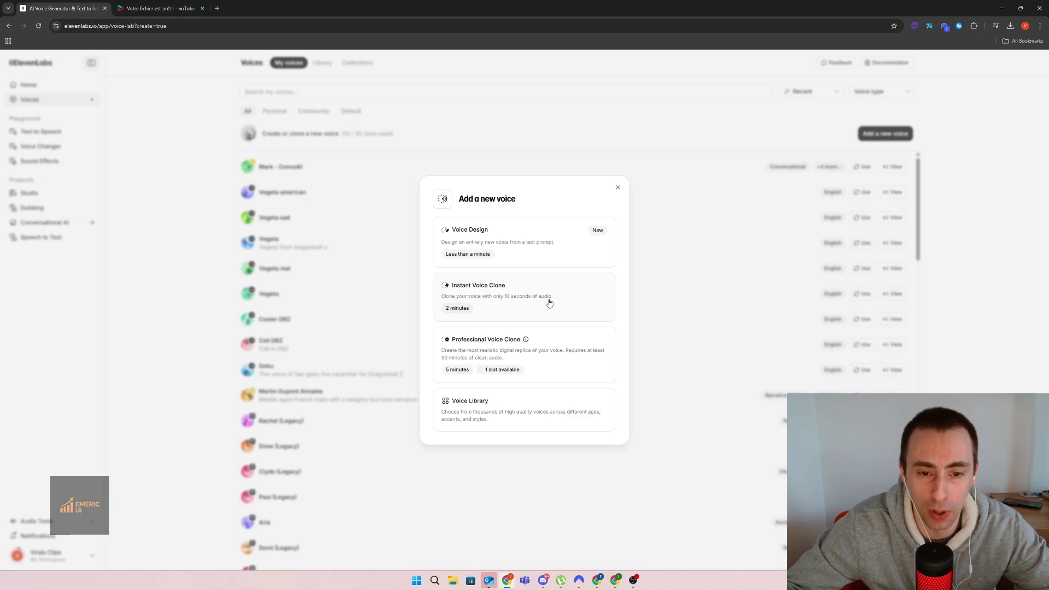
pyautogui.click(507, 311)
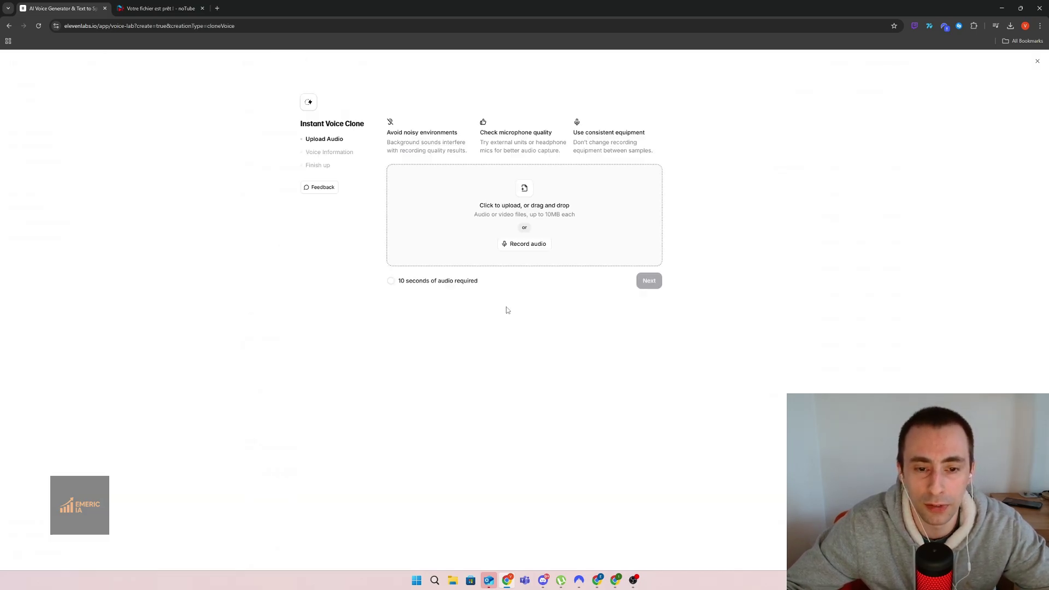
# - Upload the DOUBLAGE DRAGON BALL VF Goku + Boo MP3 as the voice sample and continue to the voice information
pyautogui.click(523, 193)
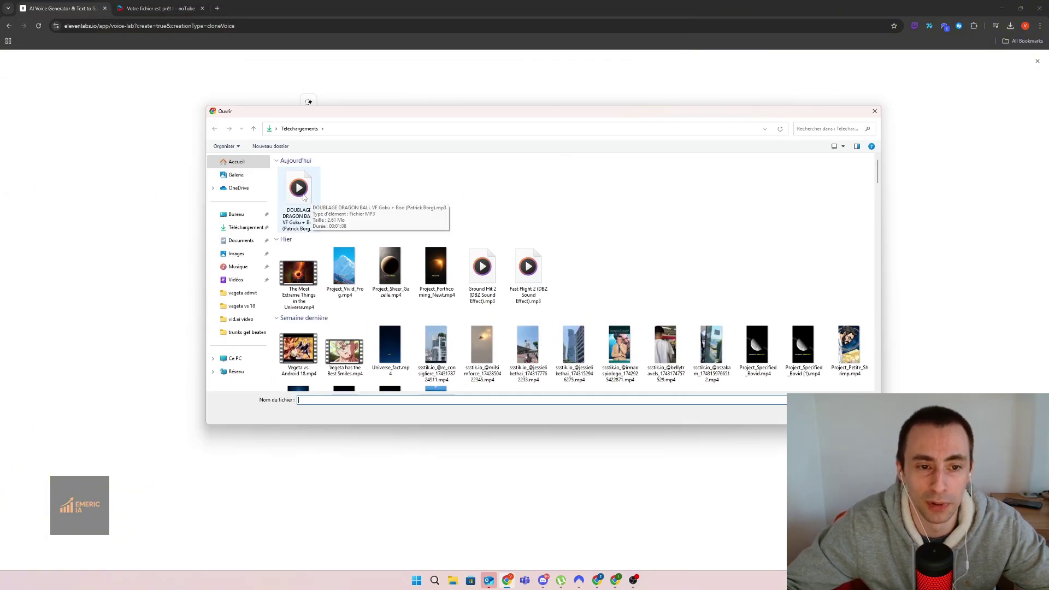
pyautogui.doubleClick(306, 198)
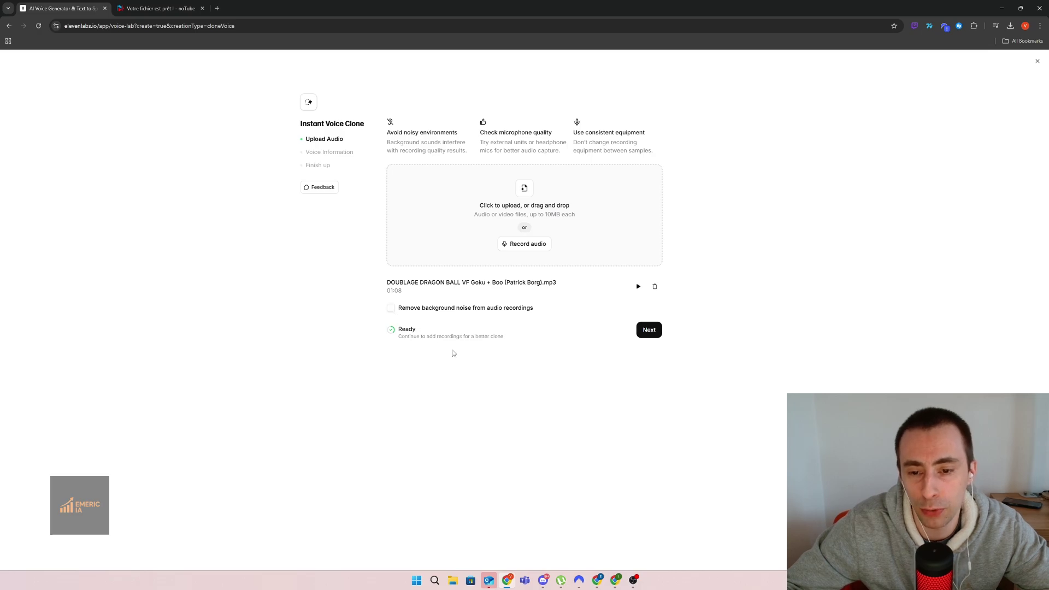
pyautogui.click(648, 332)
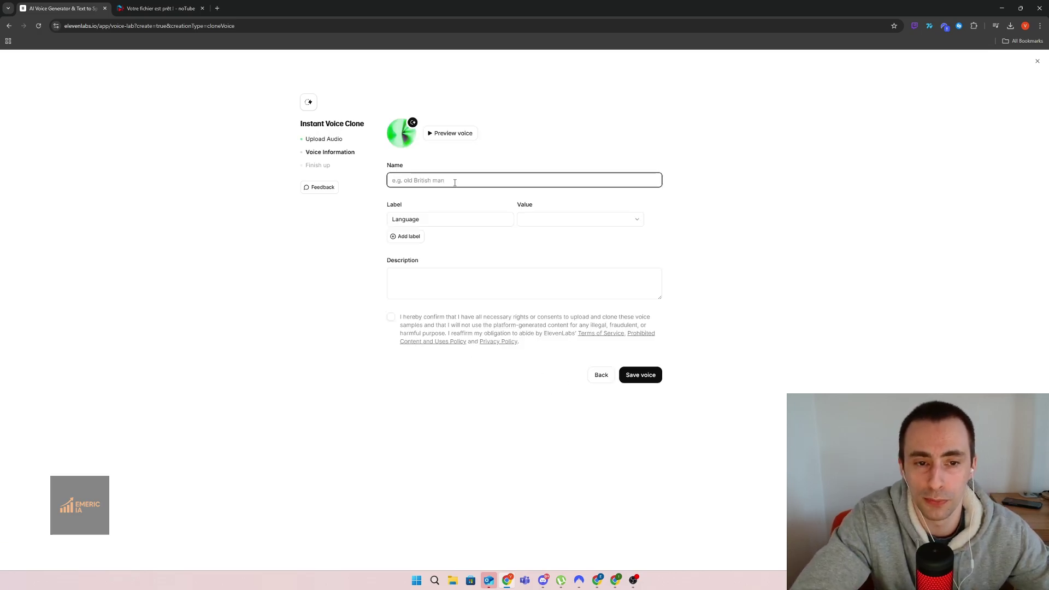
# - Name the cloned voice Goku, set its language to French, confirm the usage rights and save the voice
pyautogui.write('Goku')
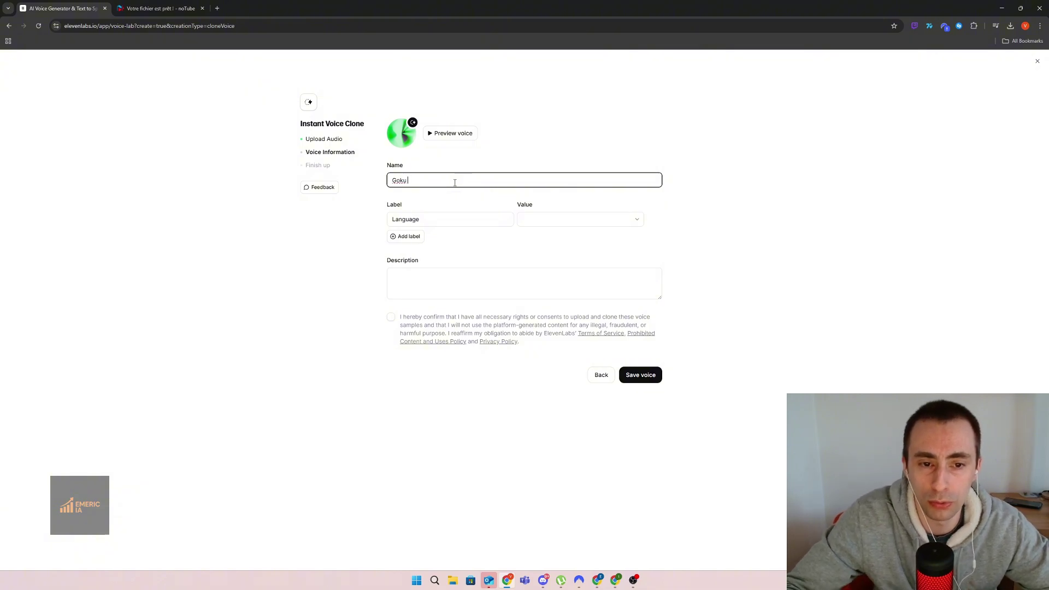
pyautogui.click(427, 219)
pyautogui.click(559, 221)
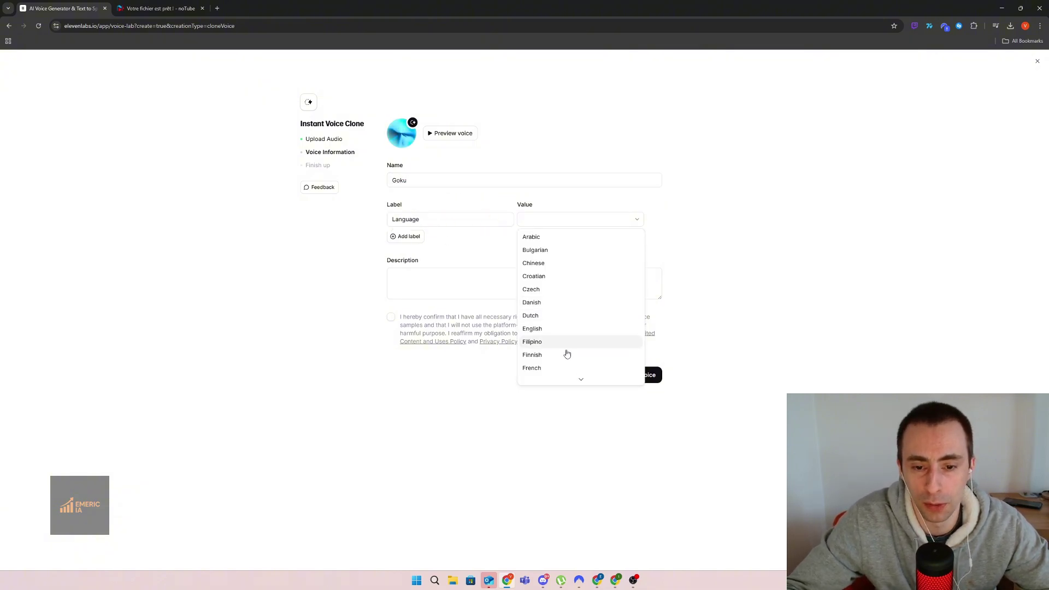
pyautogui.click(531, 369)
pyautogui.click(391, 316)
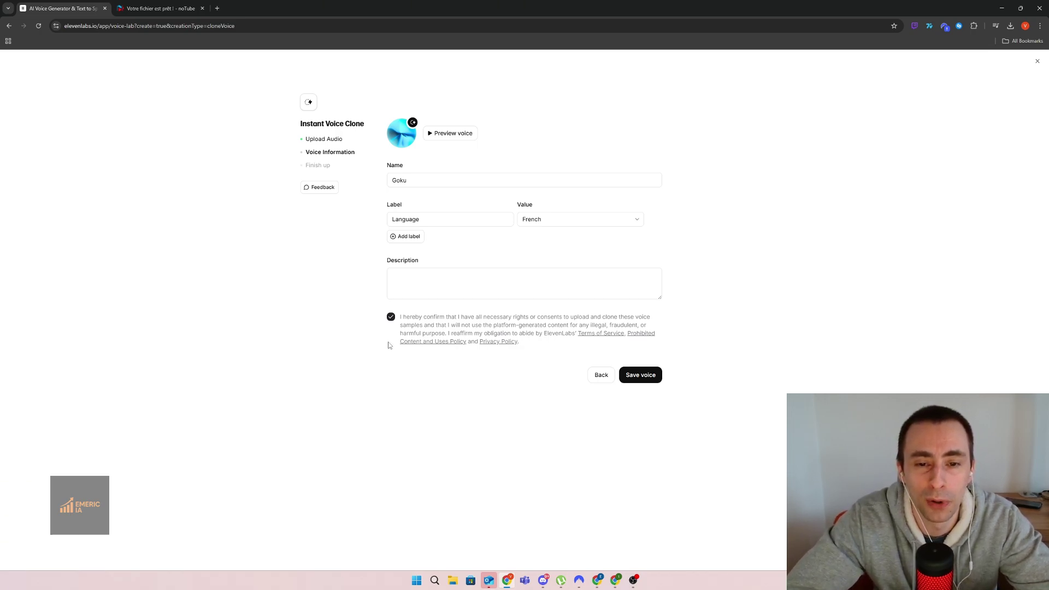
pyautogui.click(635, 377)
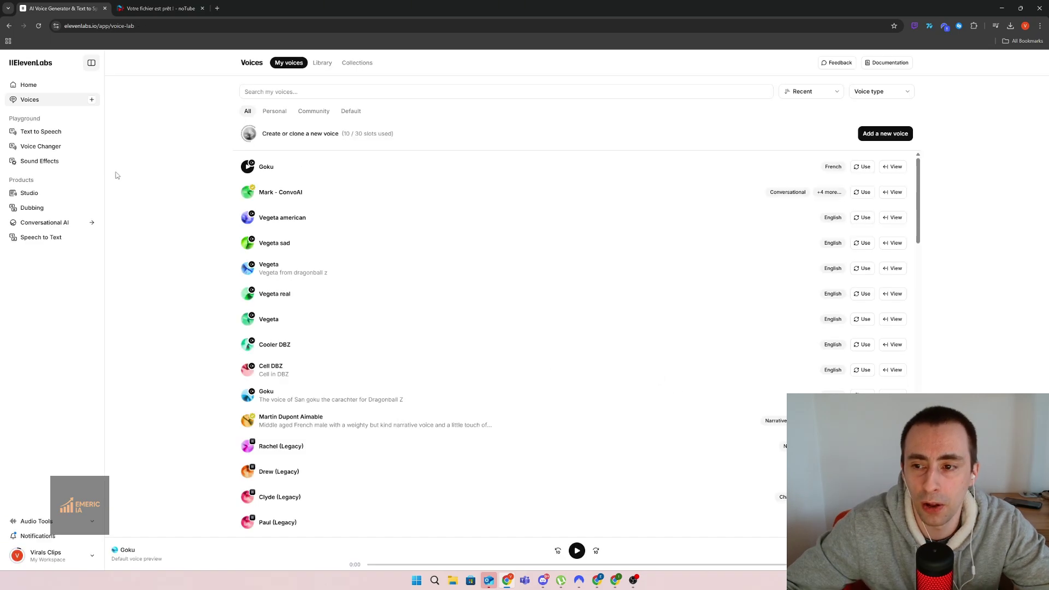
# - In Text to Speech, set the Goku voice's Similarity to 100%, raise Style Exaggeration slightly and turn off Speaker boost
pyautogui.click(47, 135)
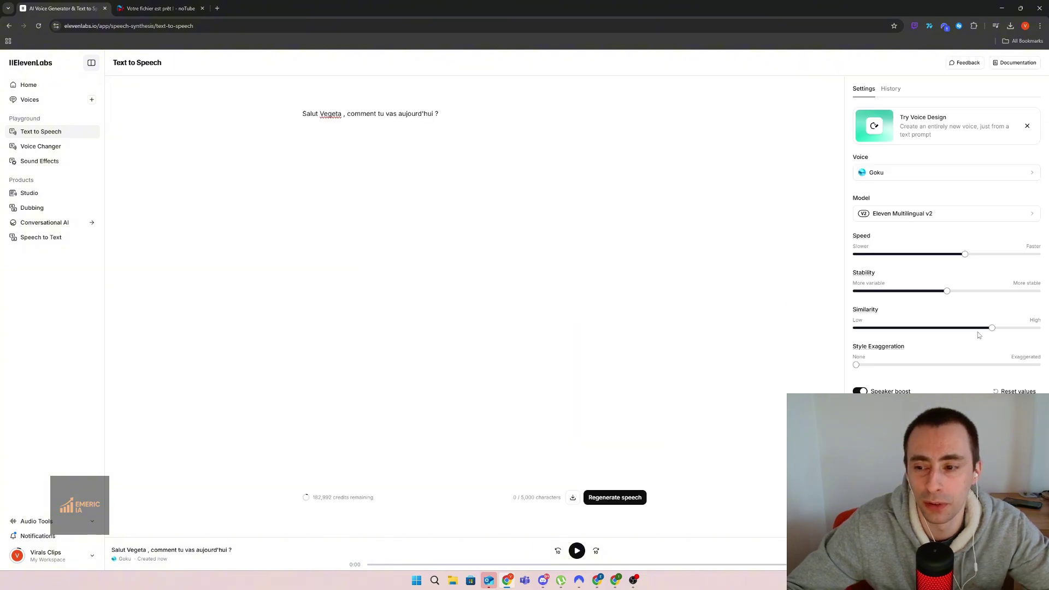
pyautogui.moveTo(991, 331)
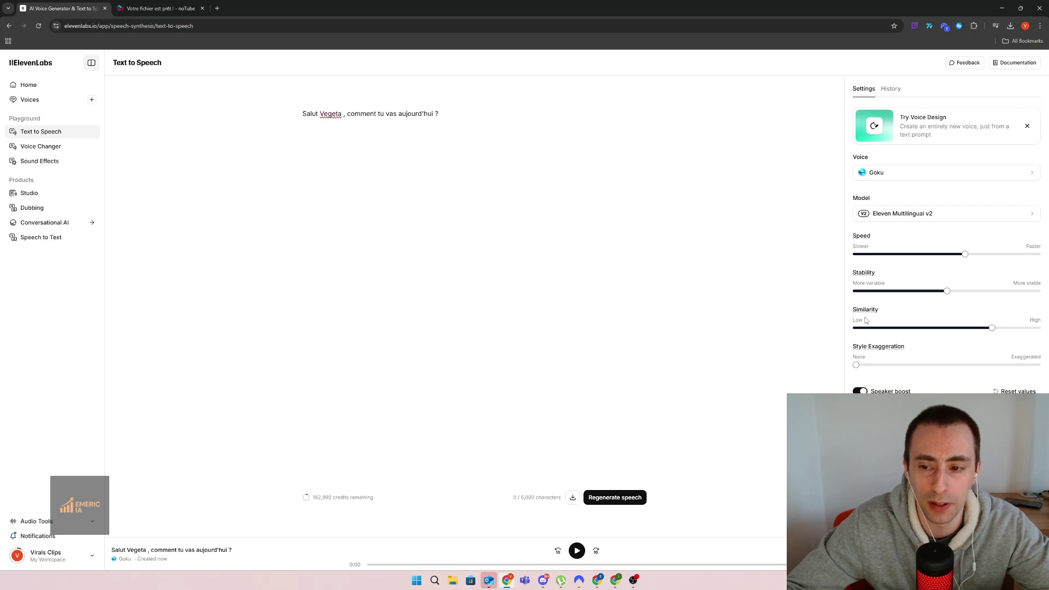
pyautogui.moveTo(992, 328); pyautogui.dragTo(1046, 330)
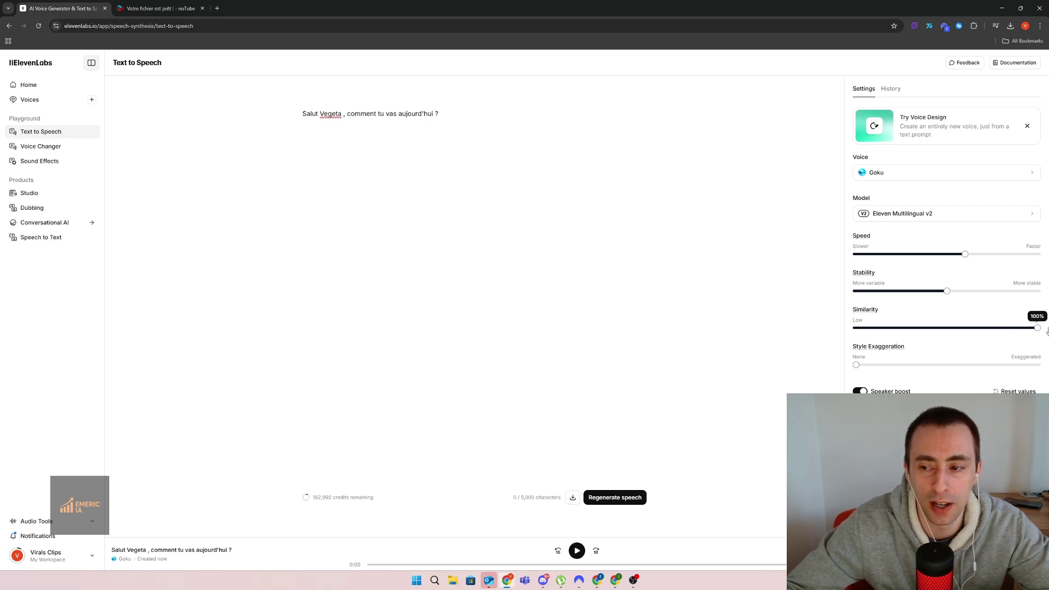
pyautogui.moveTo(856, 365); pyautogui.dragTo(873, 365)
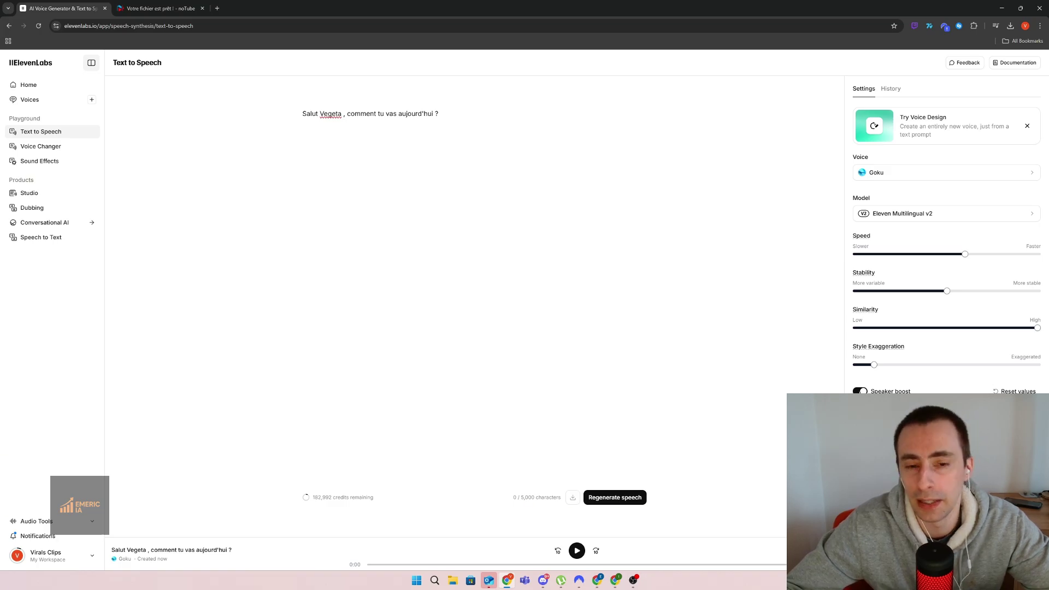
pyautogui.click(860, 391)
pyautogui.click(560, 425)
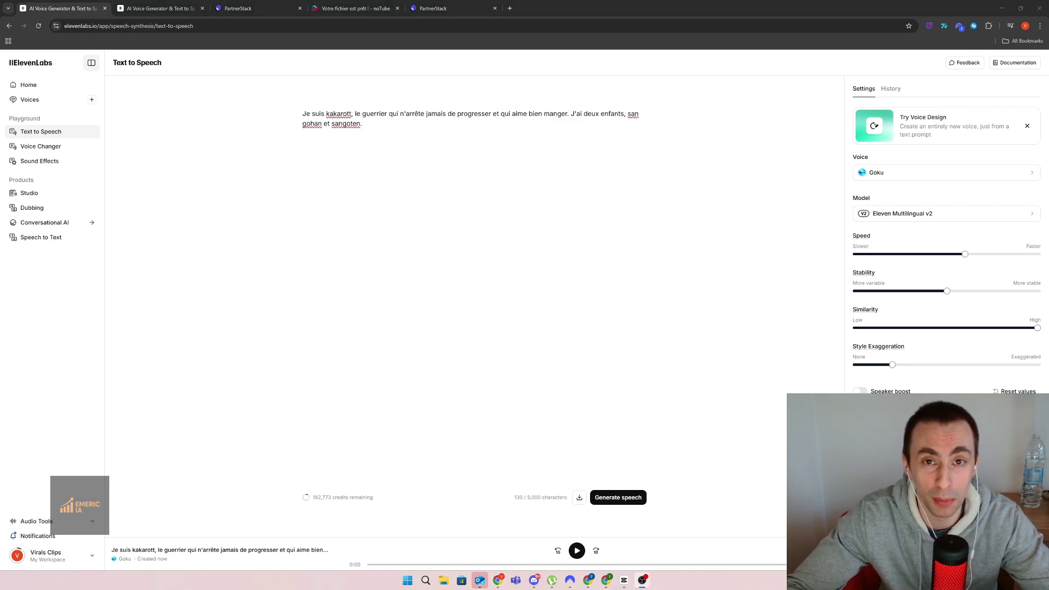
# - Download the latest generated Goku speech and open the downloaded MP3 from its folder
pyautogui.click(405, 349)
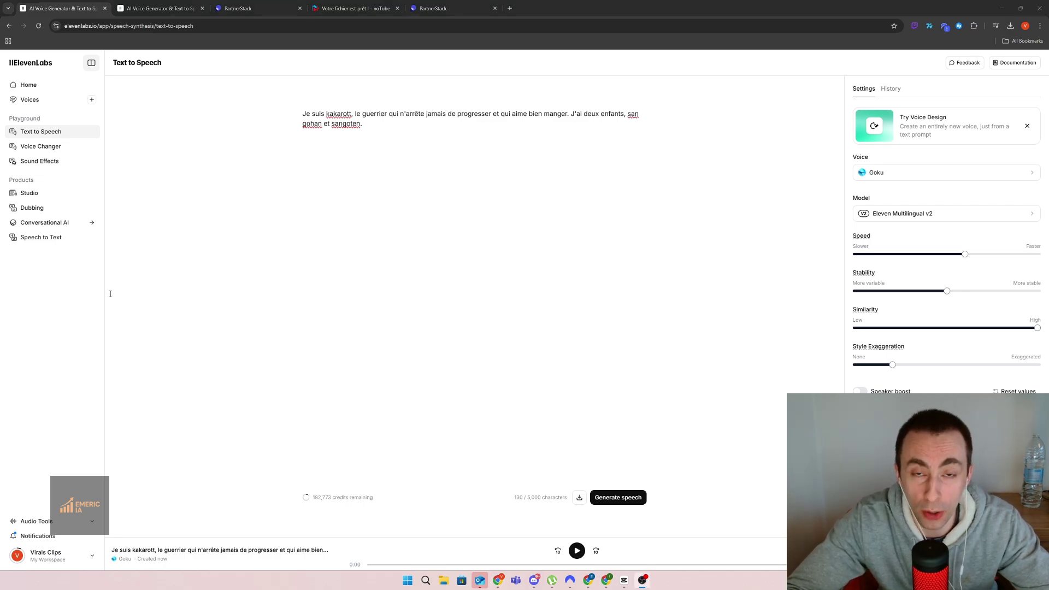
pyautogui.click(579, 499)
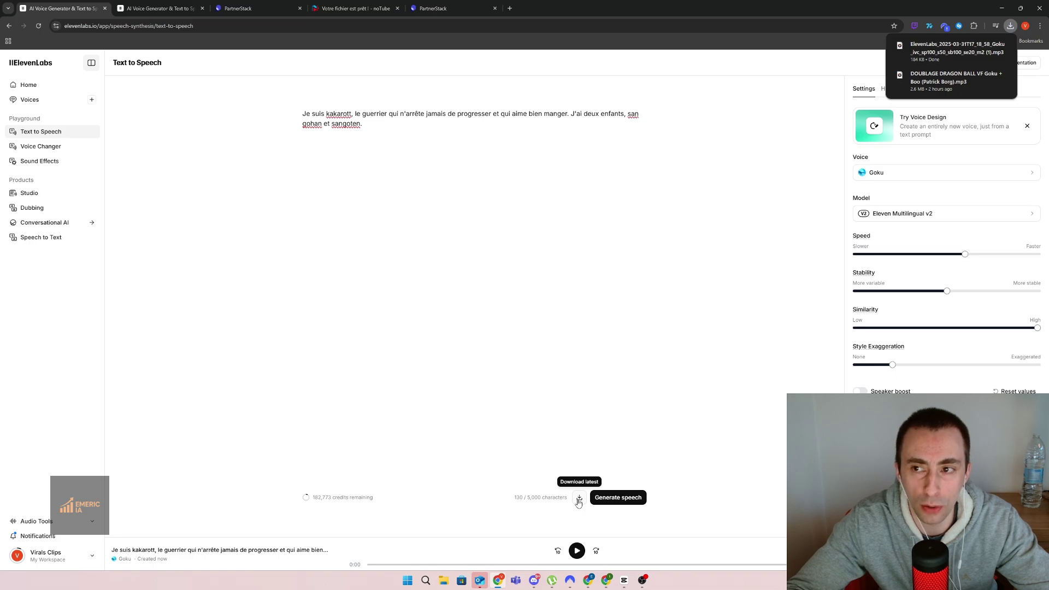
pyautogui.moveTo(949, 69)
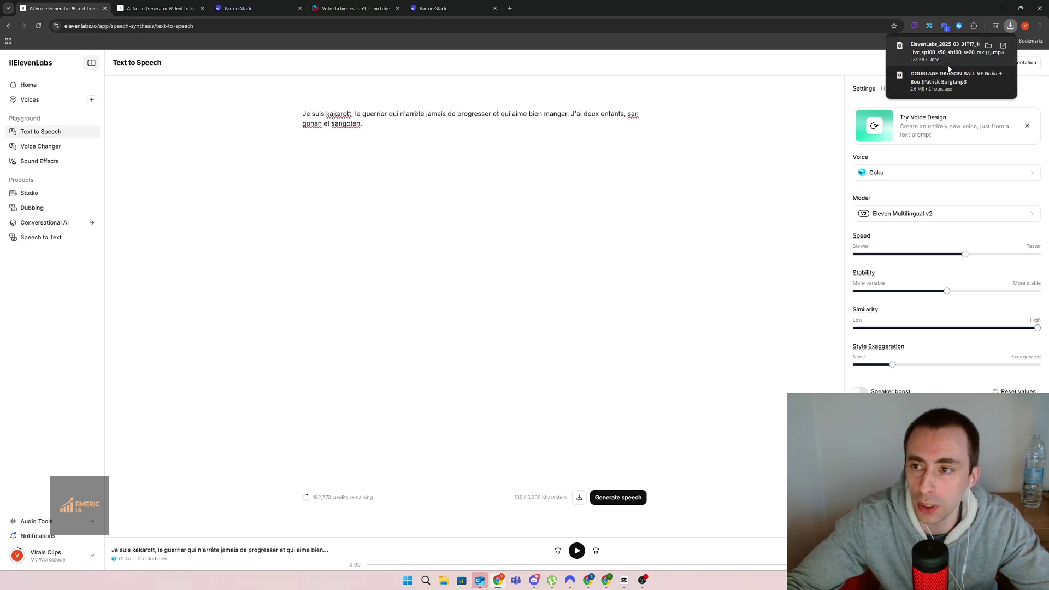
pyautogui.click(990, 46)
pyautogui.doubleClick(356, 166)
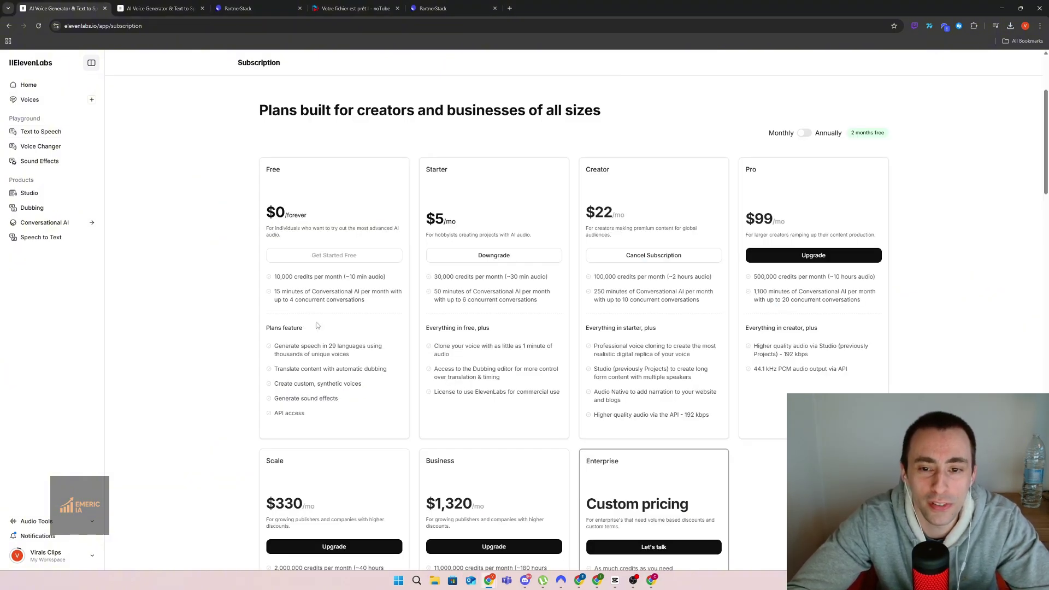
# - Examine the Free plan's price and monthly credits, and the Starter plan's commercial-use licence
pyautogui.moveTo(266, 214); pyautogui.dragTo(333, 213)
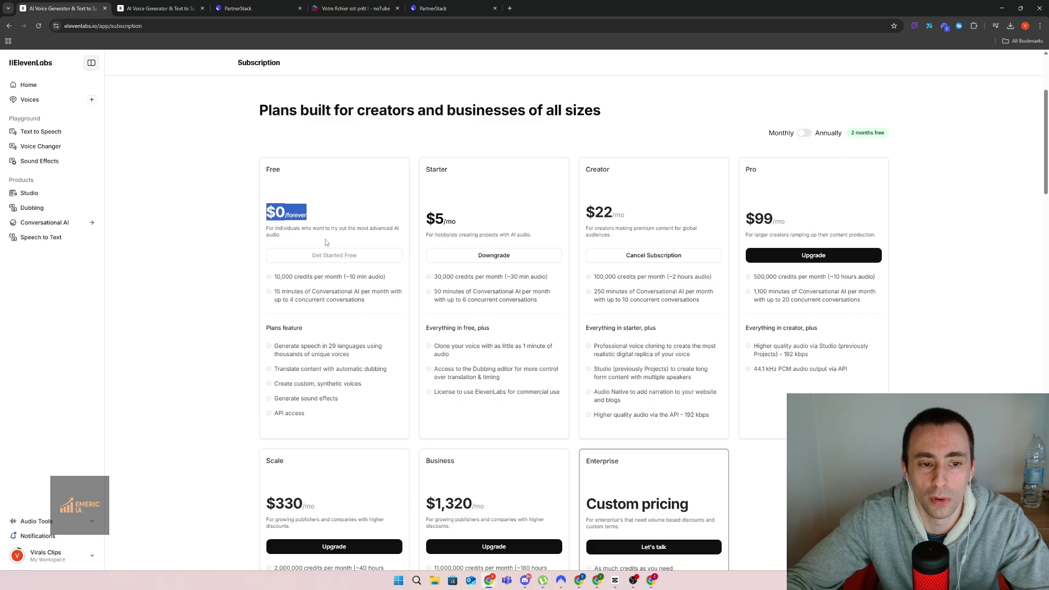
pyautogui.moveTo(274, 277); pyautogui.dragTo(386, 277)
pyautogui.click(351, 278)
pyautogui.click(387, 277)
pyautogui.scroll(-1, 387, 278)
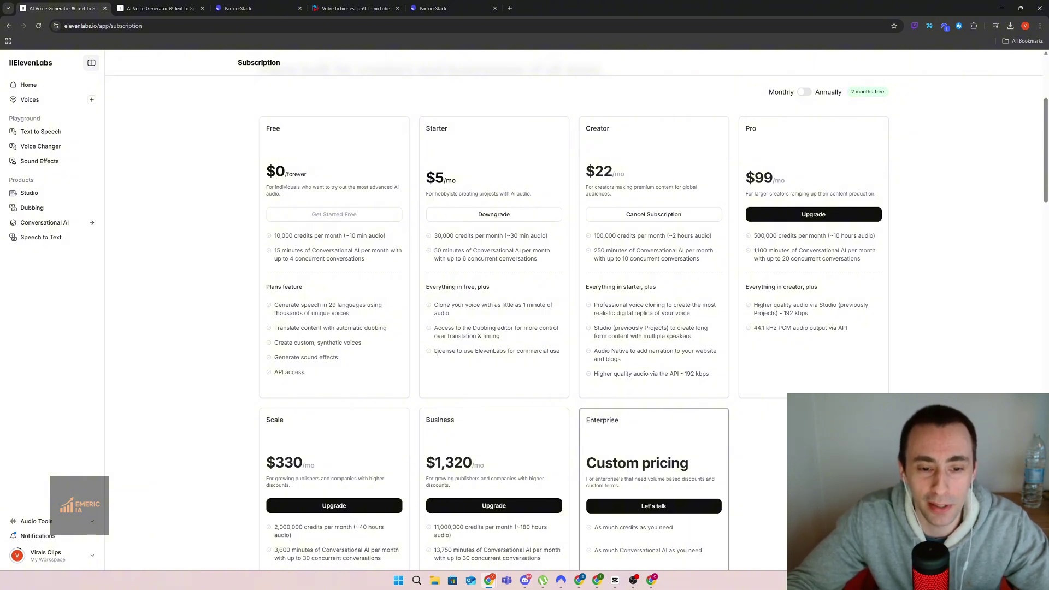
pyautogui.moveTo(434, 350); pyautogui.dragTo(561, 352)
pyautogui.click(503, 375)
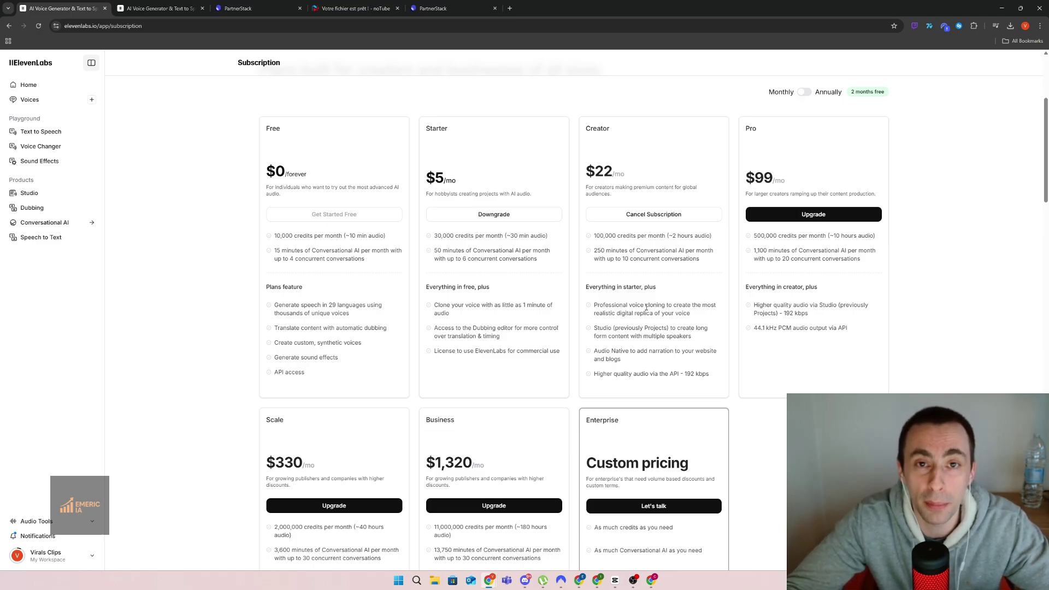
# - Examine the Creator plan's price, monthly audio allowance and professional voice cloning feature
pyautogui.moveTo(586, 170); pyautogui.dragTo(632, 174)
pyautogui.click(629, 187)
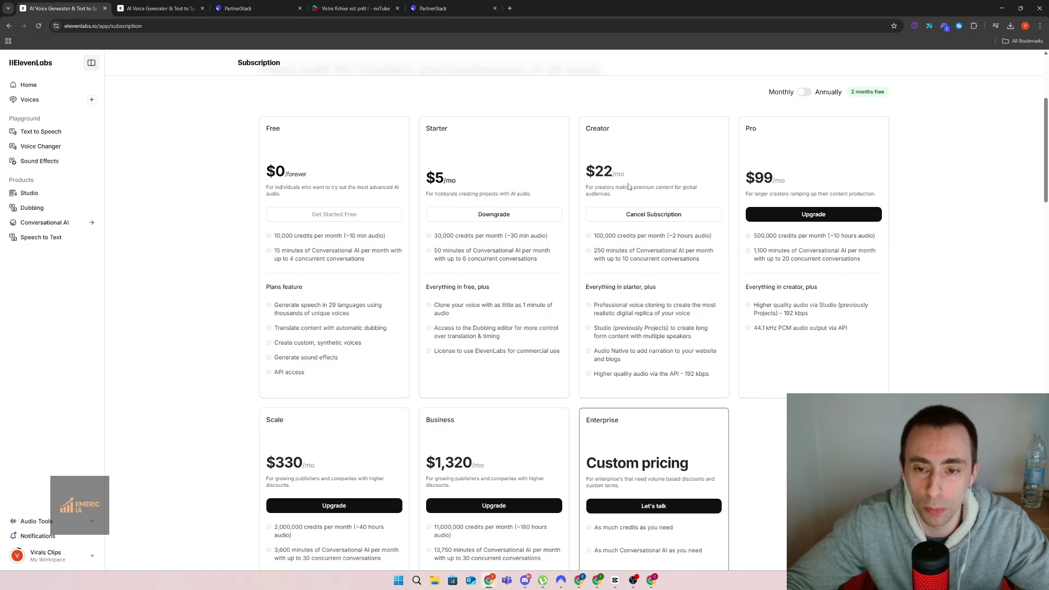
pyautogui.moveTo(595, 236); pyautogui.dragTo(713, 239)
pyautogui.click(682, 247)
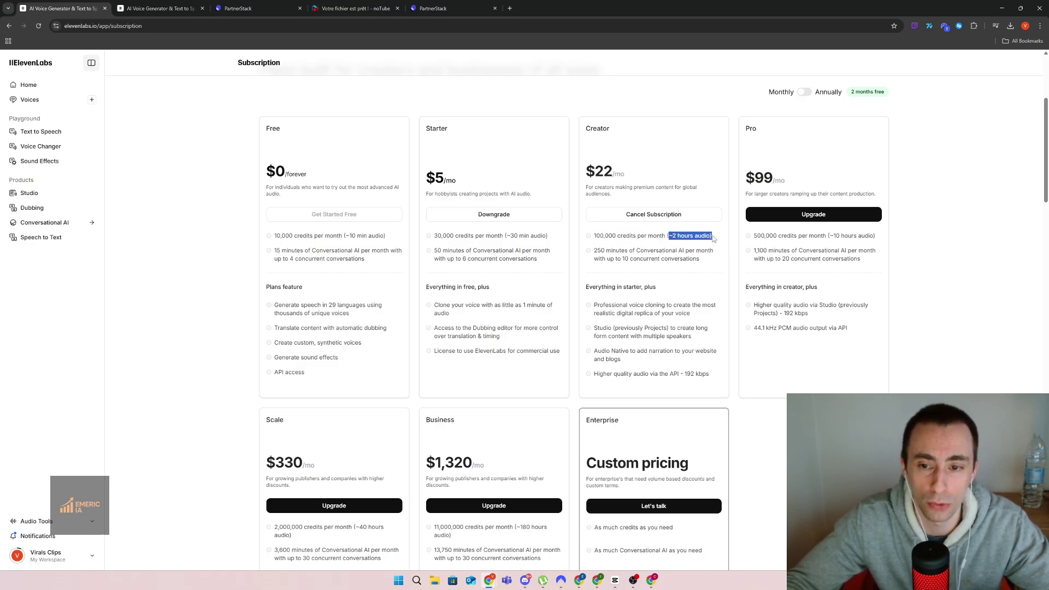
pyautogui.click(599, 285)
pyautogui.moveTo(594, 305); pyautogui.dragTo(690, 314)
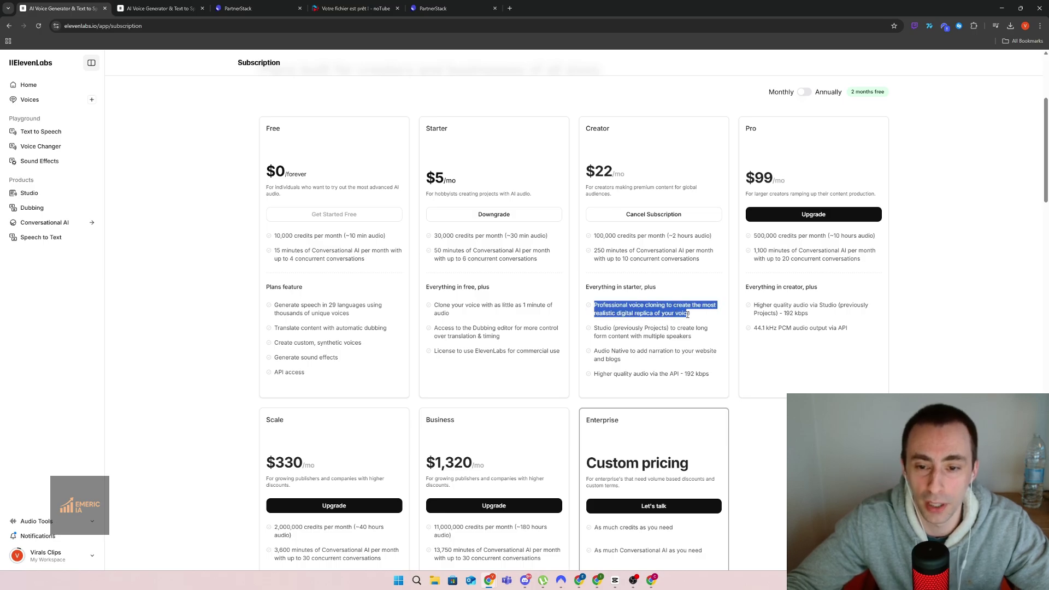
# - Examine the Creator plan's API audio quality and its monthly price
pyautogui.click(608, 326)
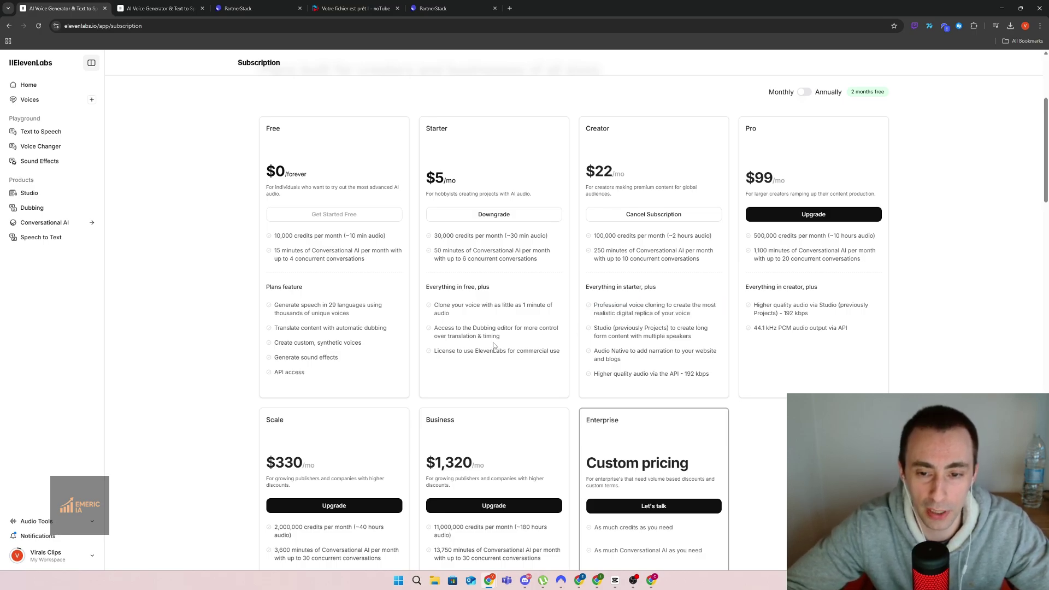
pyautogui.moveTo(594, 373); pyautogui.dragTo(717, 373)
pyautogui.click(685, 374)
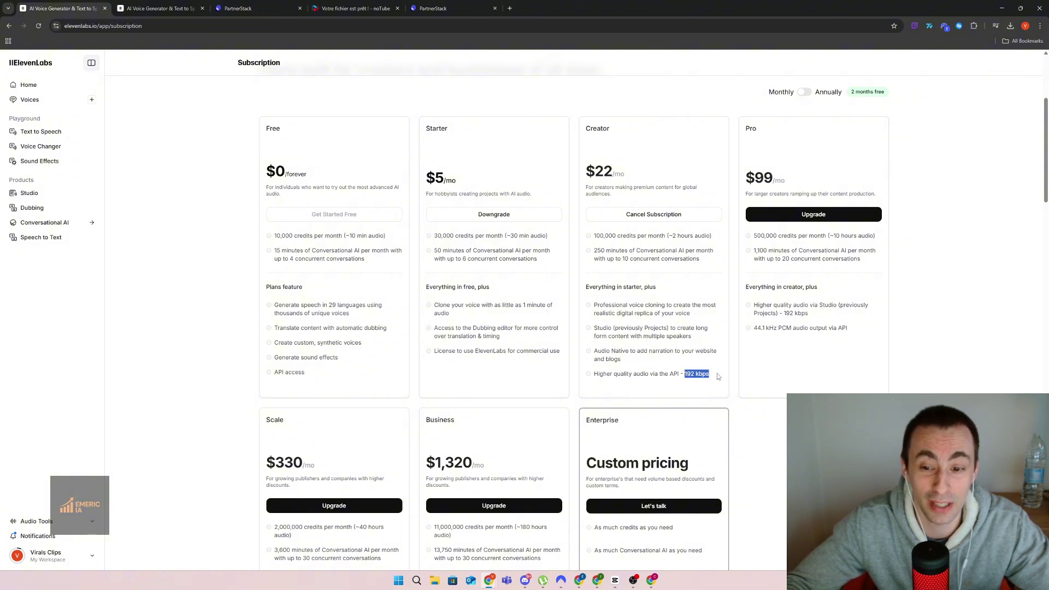
pyautogui.click(637, 394)
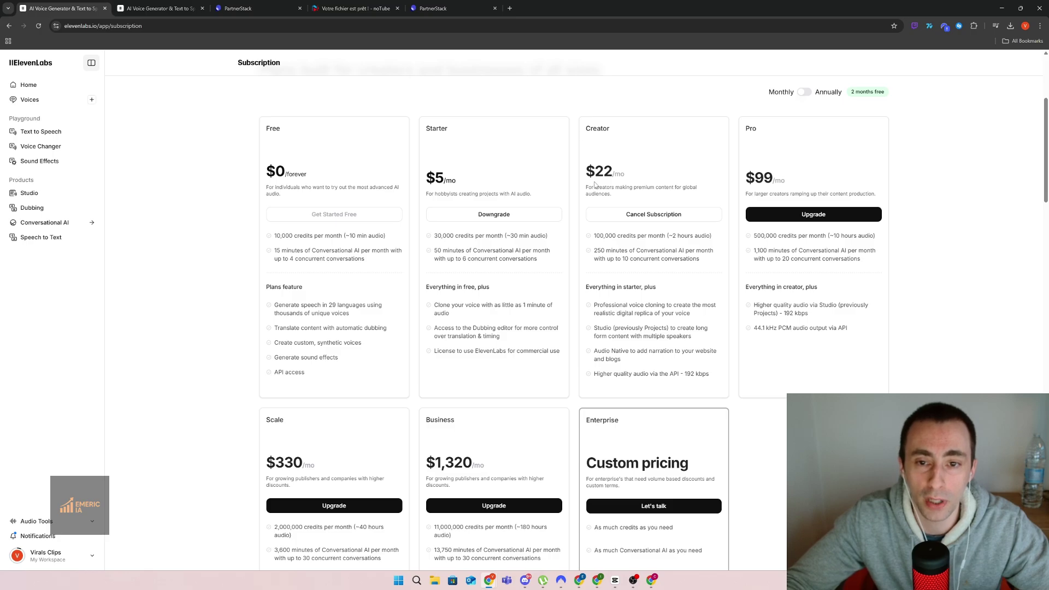
pyautogui.moveTo(584, 173); pyautogui.dragTo(627, 174)
pyautogui.click(673, 164)
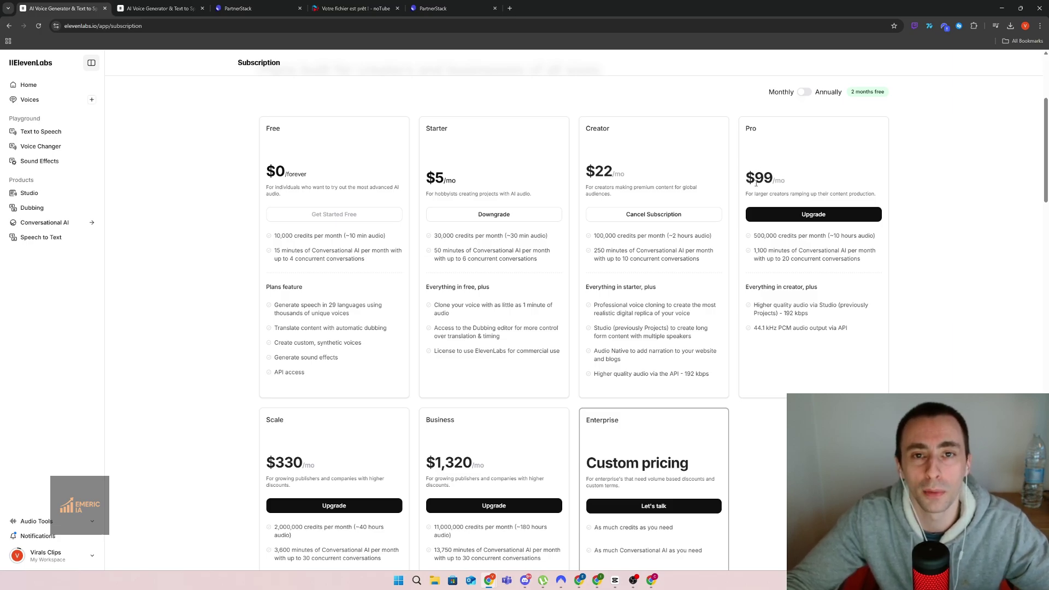
# - Examine the Pro plan's monthly price, hours of audio and Conversational AI minutes
pyautogui.moveTo(755, 174); pyautogui.dragTo(789, 179)
pyautogui.click(817, 178)
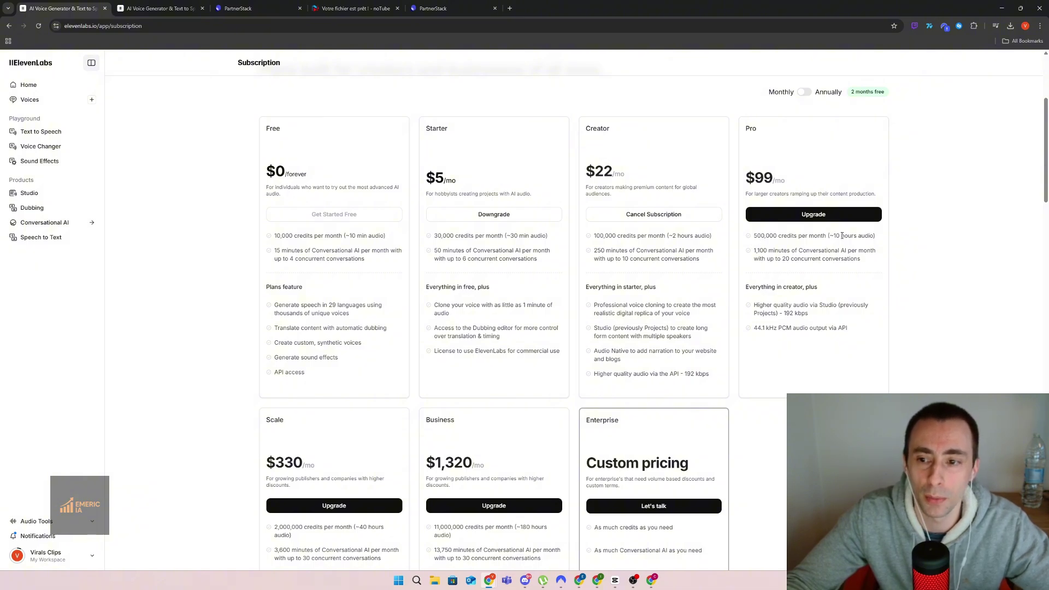
pyautogui.moveTo(830, 236); pyautogui.dragTo(881, 239)
pyautogui.moveTo(753, 250); pyautogui.dragTo(846, 251)
pyautogui.click(876, 258)
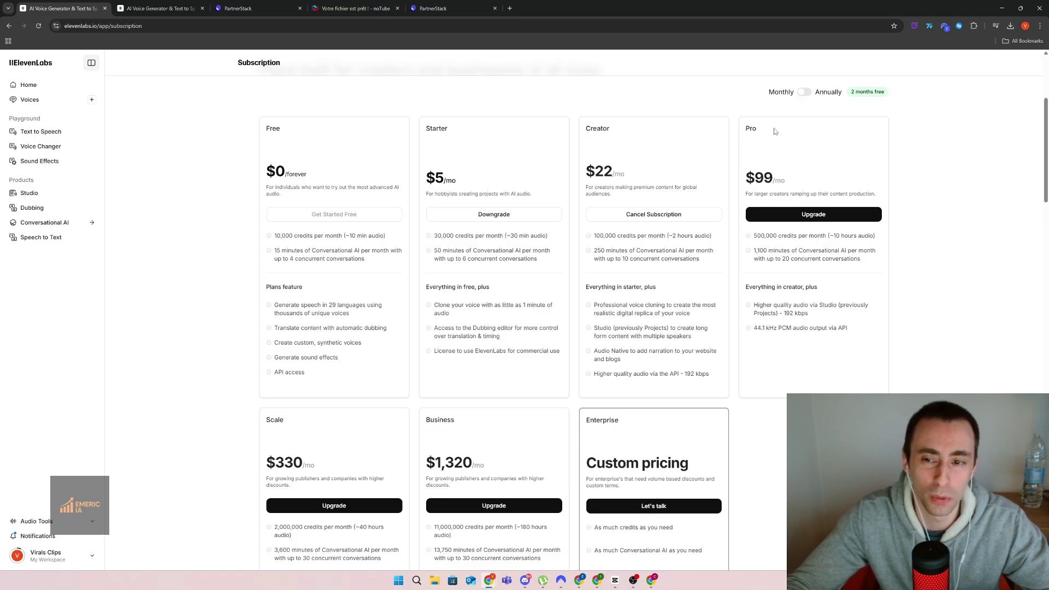
# - Compare the Pro plan's price with the Creator plan's monthly credit allowance
pyautogui.moveTo(745, 176); pyautogui.dragTo(781, 181)
pyautogui.moveTo(676, 235); pyautogui.dragTo(595, 236)
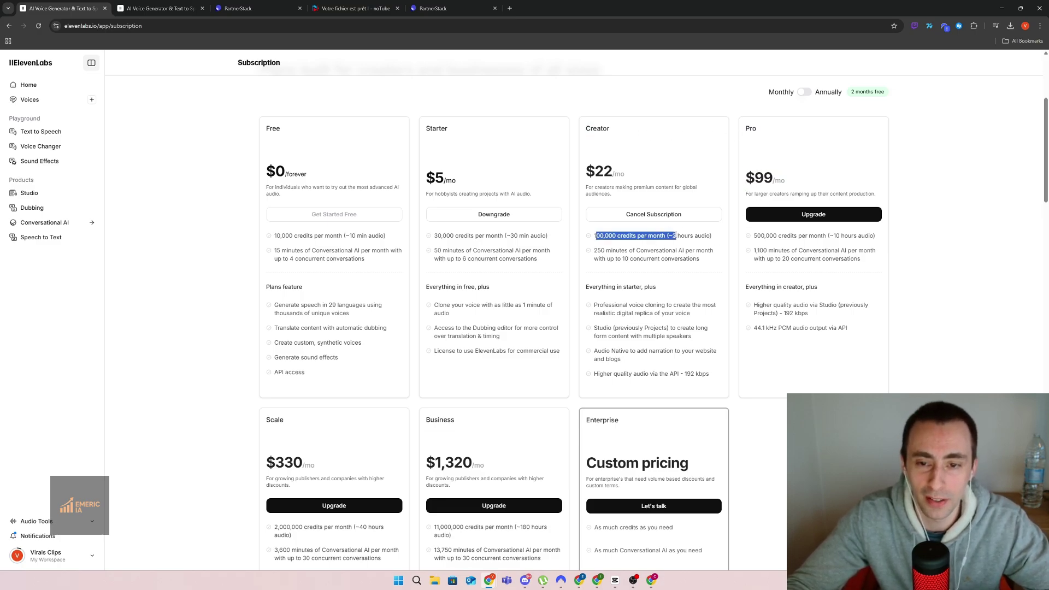
pyautogui.click(775, 244)
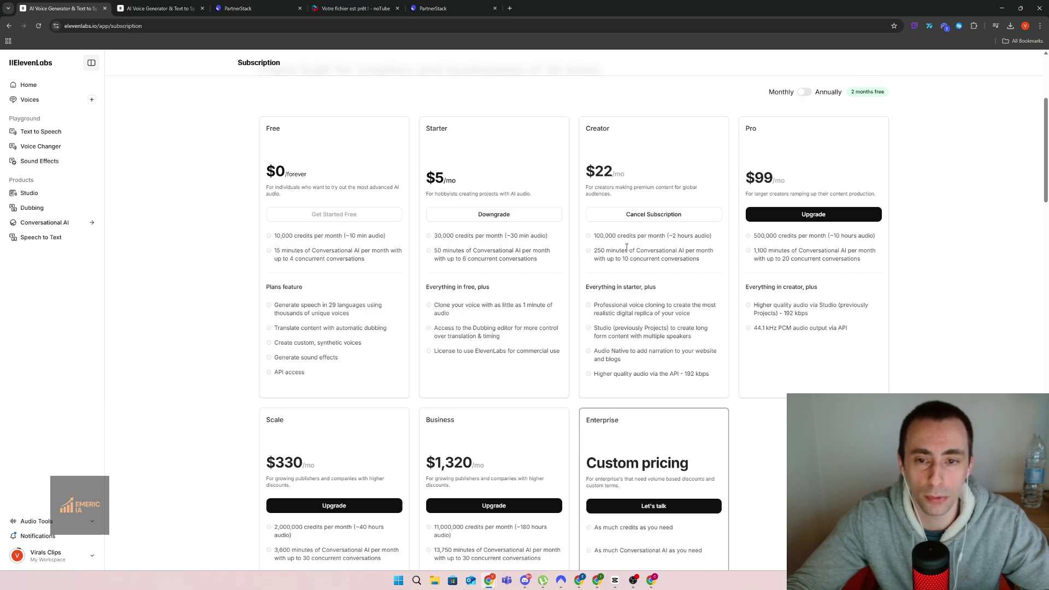
pyautogui.moveTo(747, 177); pyautogui.dragTo(772, 179)
pyautogui.click(814, 182)
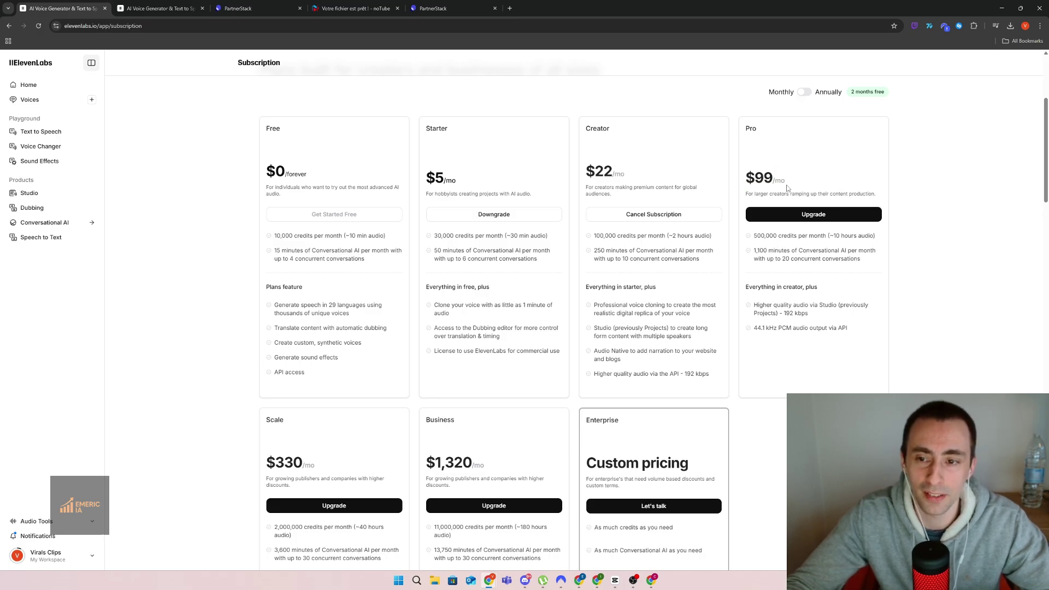